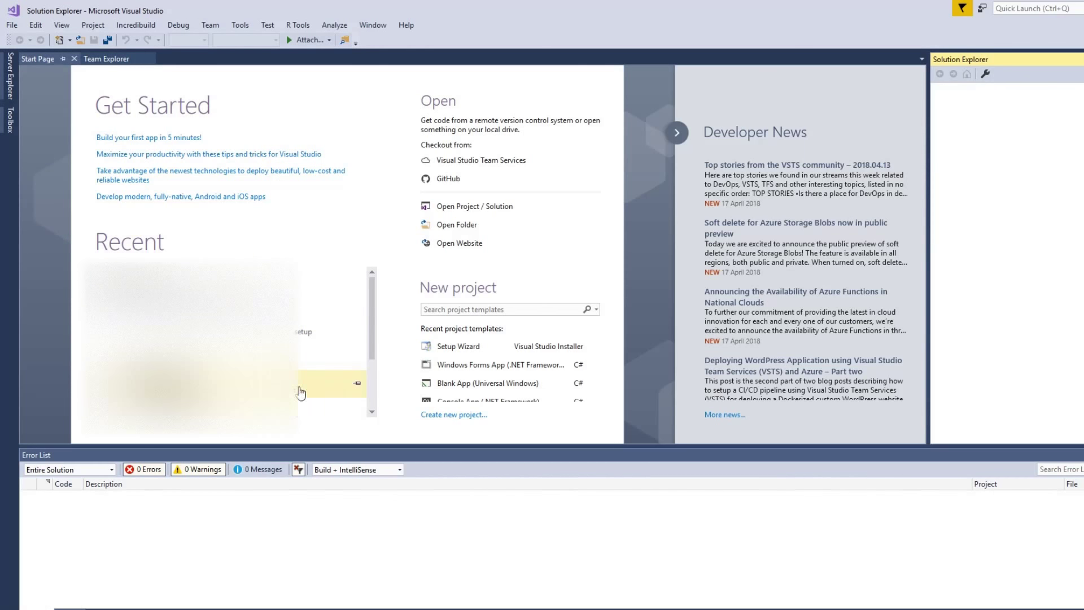
# Open the New Project dialog, collapse Visual C#, and browse other project categories
pyautogui.click(14, 26)
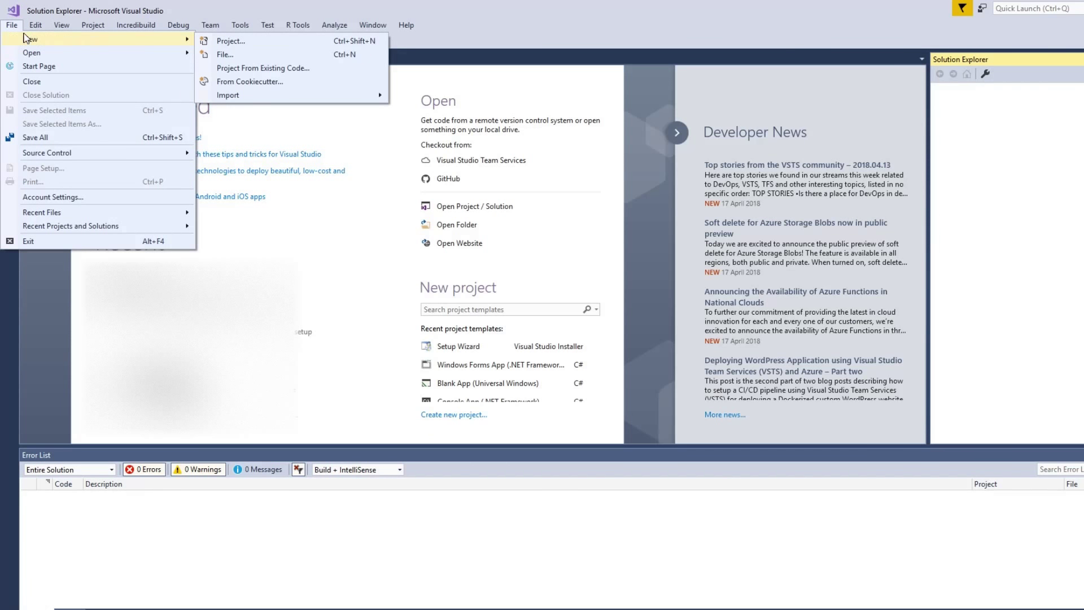
pyautogui.moveTo(51, 39)
pyautogui.click(213, 39)
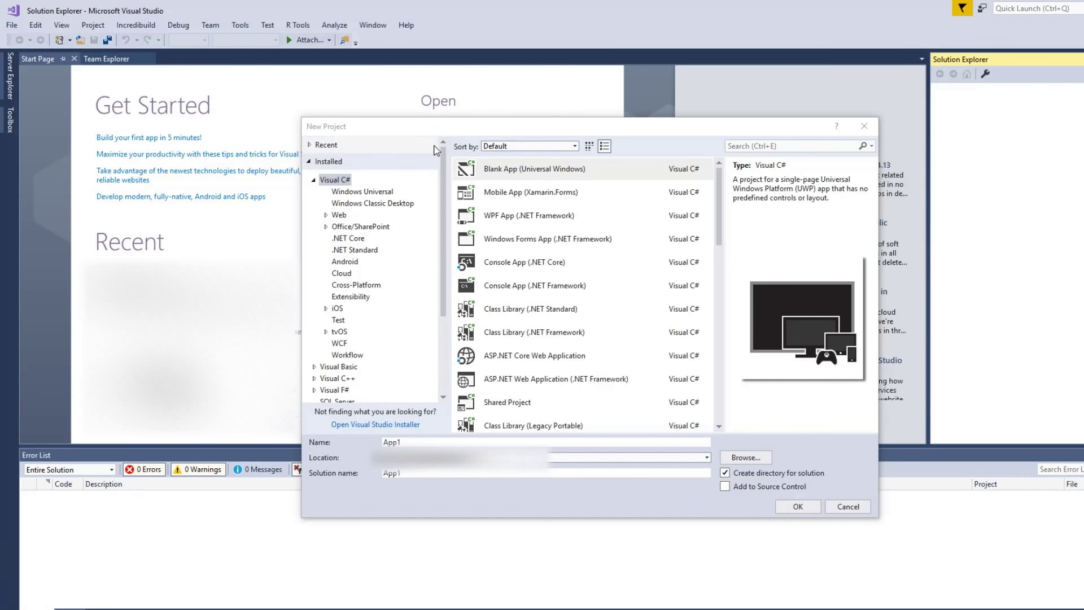
pyautogui.scroll(-5, 340, 201)
pyautogui.scroll(5, 340, 201)
pyautogui.scroll(-2, 341, 201)
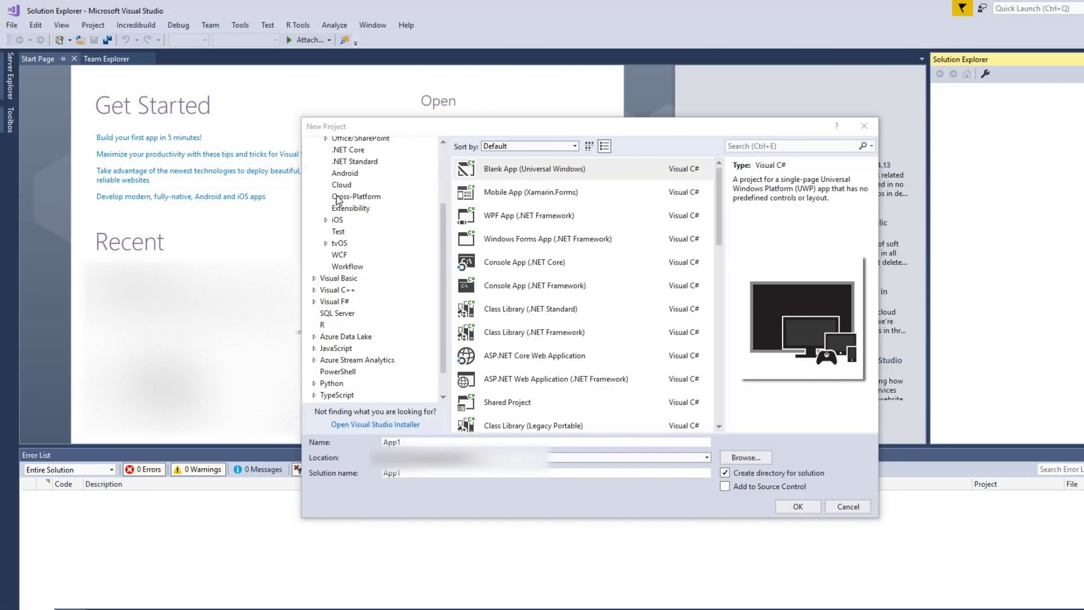
pyautogui.scroll(2, 328, 176)
pyautogui.click(314, 181)
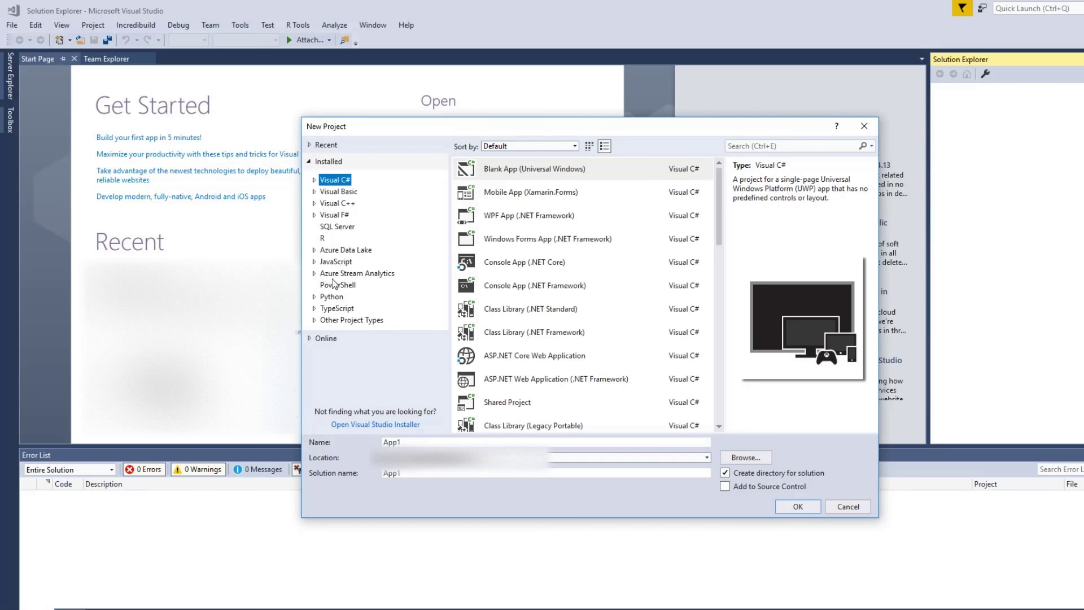
pyautogui.click(334, 204)
pyautogui.click(340, 250)
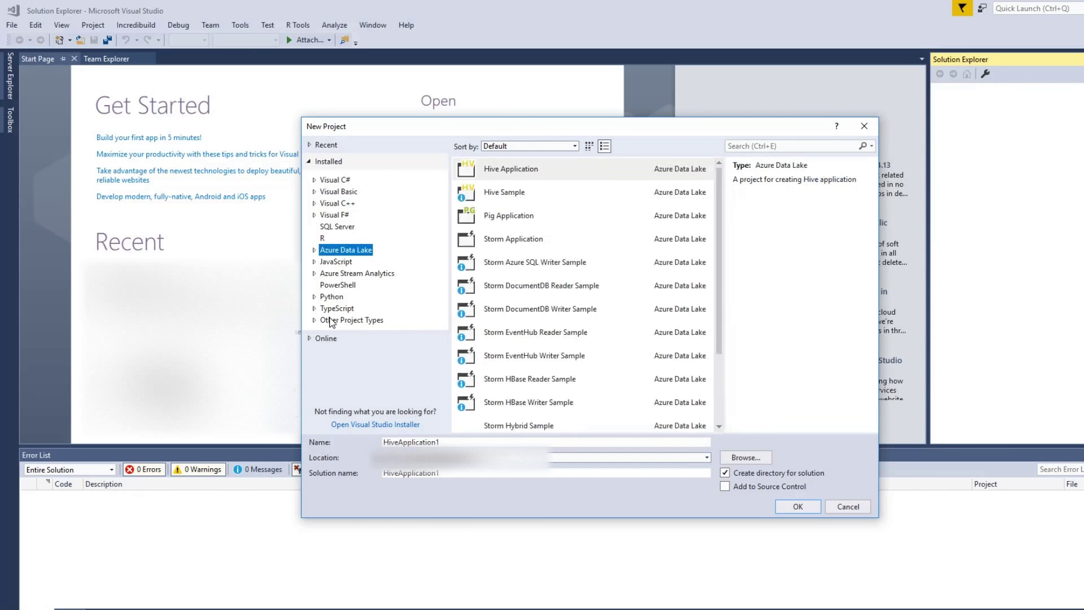
pyautogui.click(340, 320)
pyautogui.click(337, 204)
# Browse templates for other languages, including Visual F#, and the remaining project types
pyautogui.click(335, 180)
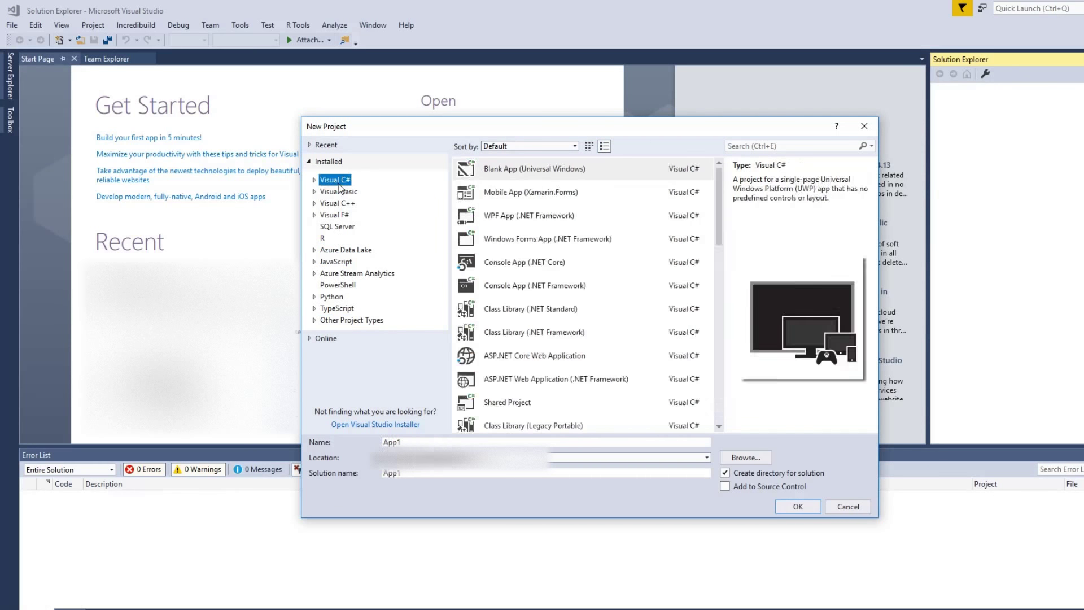
pyautogui.click(335, 214)
pyautogui.click(334, 296)
pyautogui.click(339, 273)
pyautogui.click(339, 191)
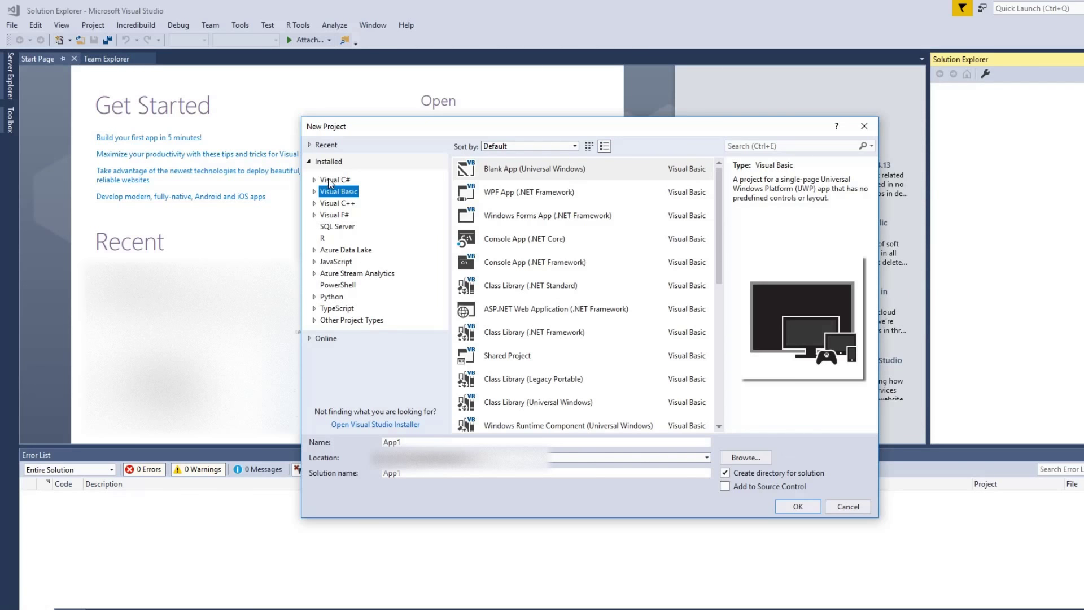
pyautogui.click(335, 214)
pyautogui.click(339, 321)
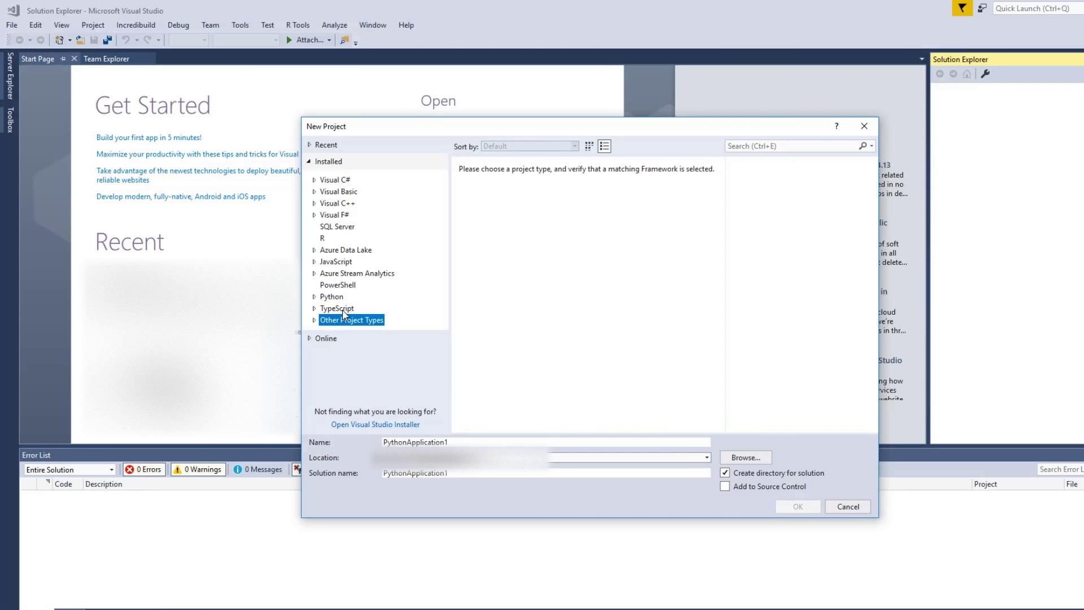
pyautogui.click(339, 308)
pyautogui.click(338, 273)
# Return to Visual C#, browse its subcategories, and show the Windows Universal templates
pyautogui.click(336, 238)
pyautogui.click(332, 181)
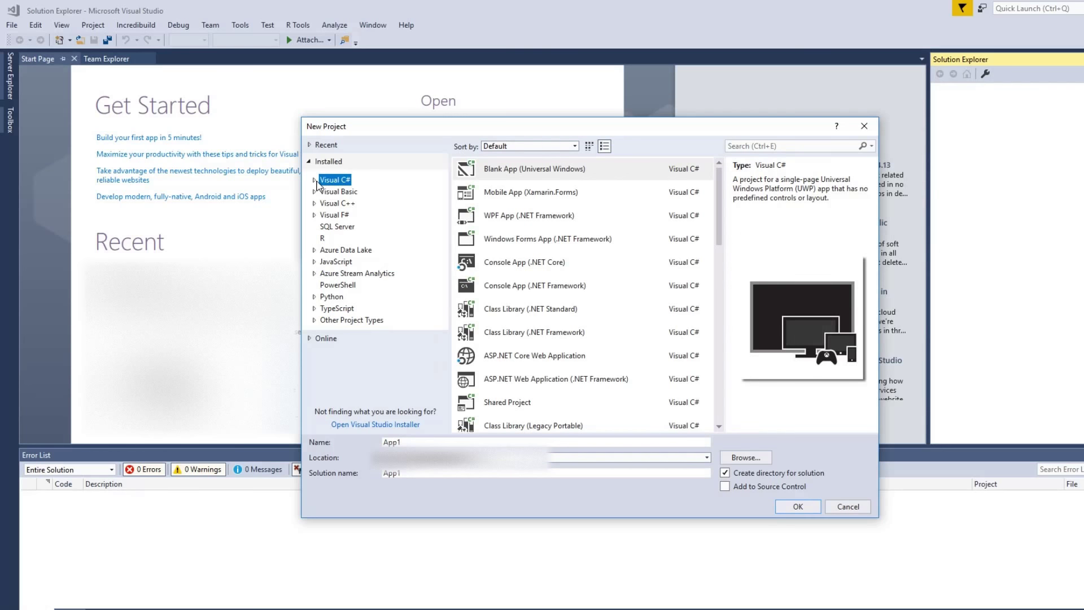
pyautogui.click(349, 216)
pyautogui.click(347, 273)
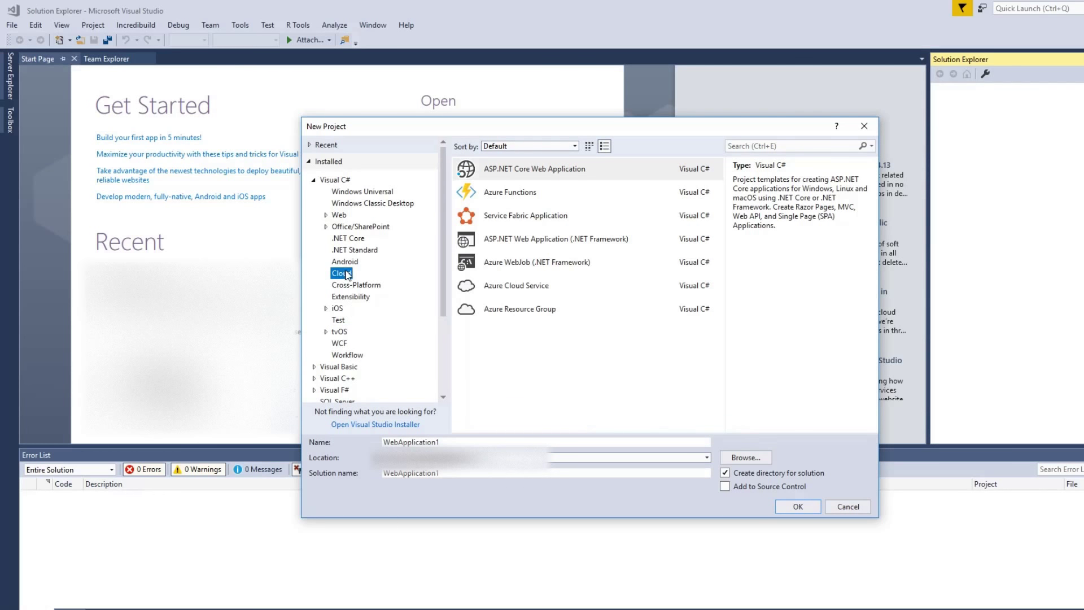
pyautogui.click(349, 297)
pyautogui.click(362, 193)
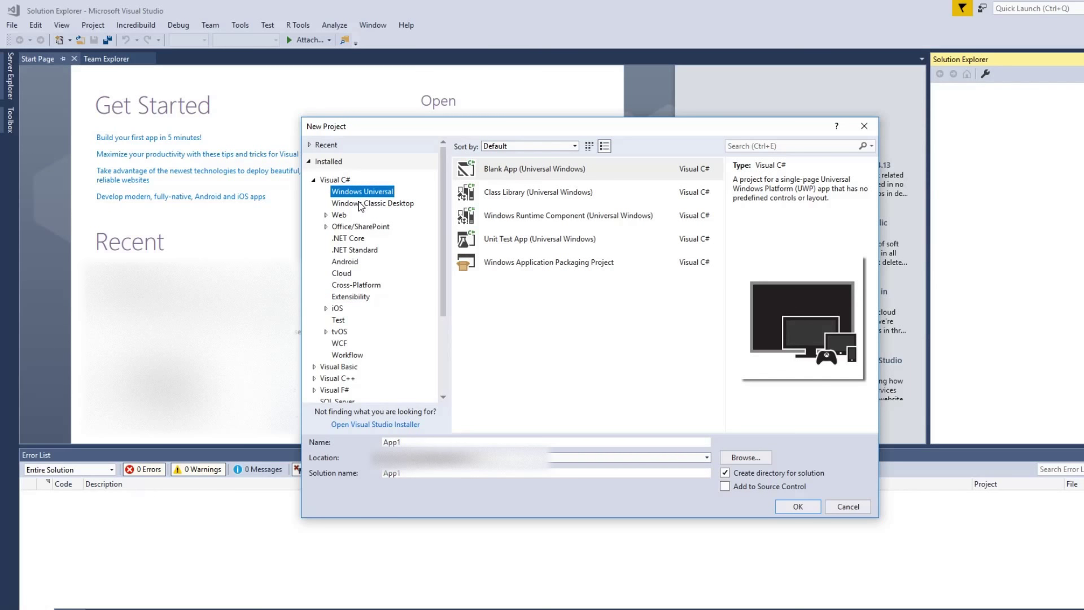
# Pick Console App (.NET Framework) from the full Visual C# template list and focus the project name
pyautogui.click(335, 180)
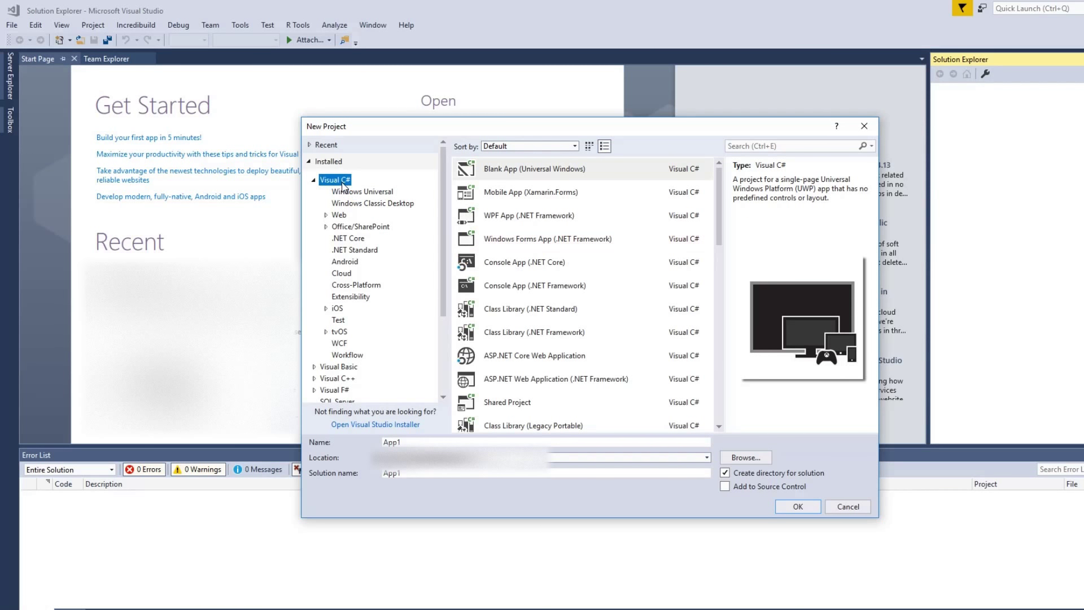
pyautogui.click(512, 263)
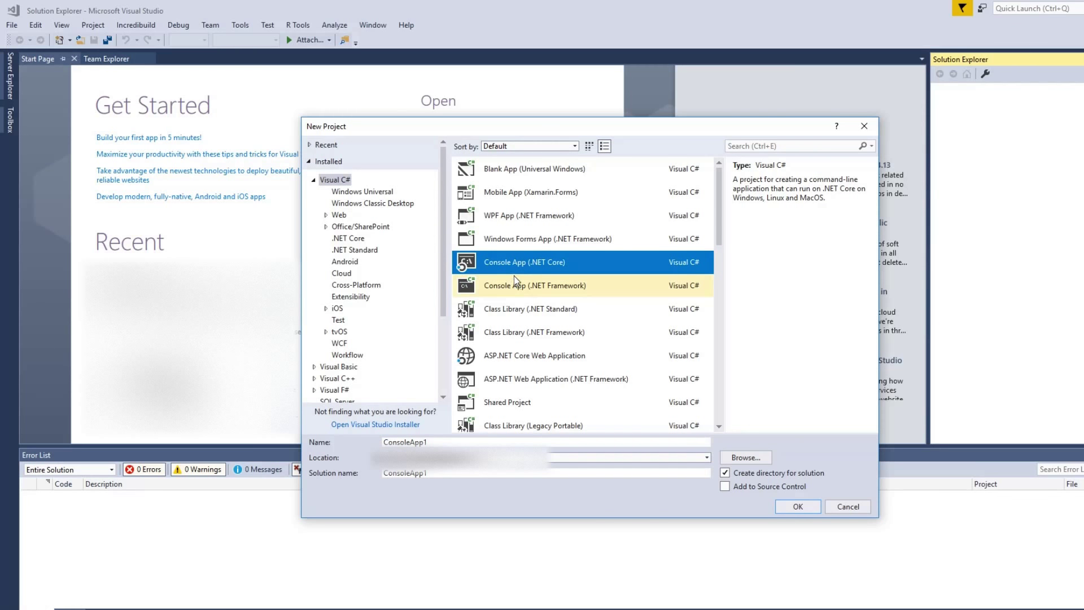
pyautogui.click(496, 291)
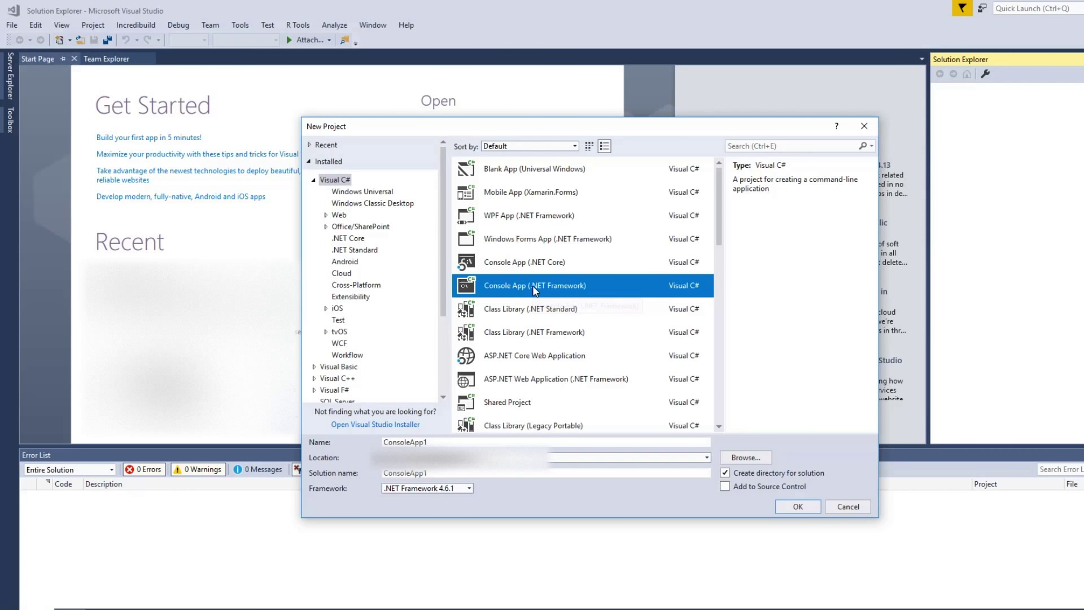
pyautogui.click(392, 430)
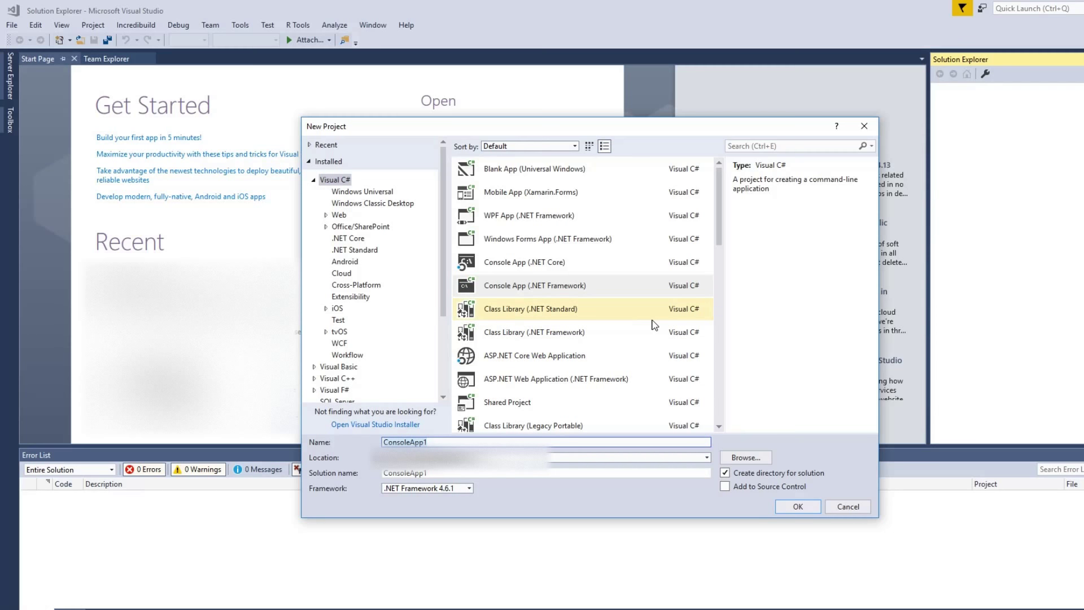
pyautogui.write('TikTakYoutubeTutorial')
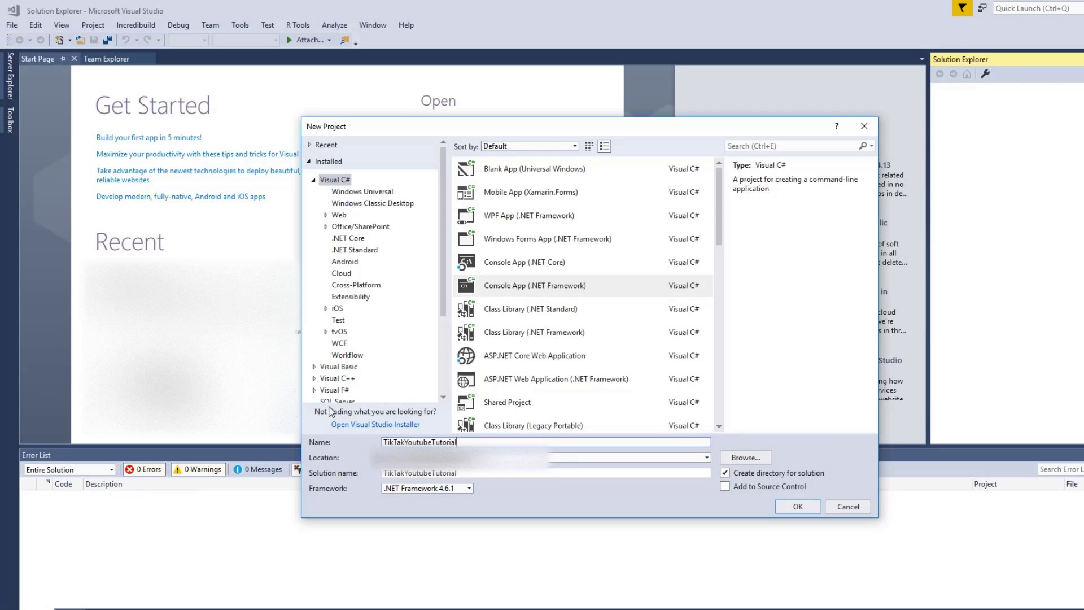
# Create the TikTakYoutubeTutorial project and highlight the namespace line in Program.cs
pyautogui.click(796, 505)
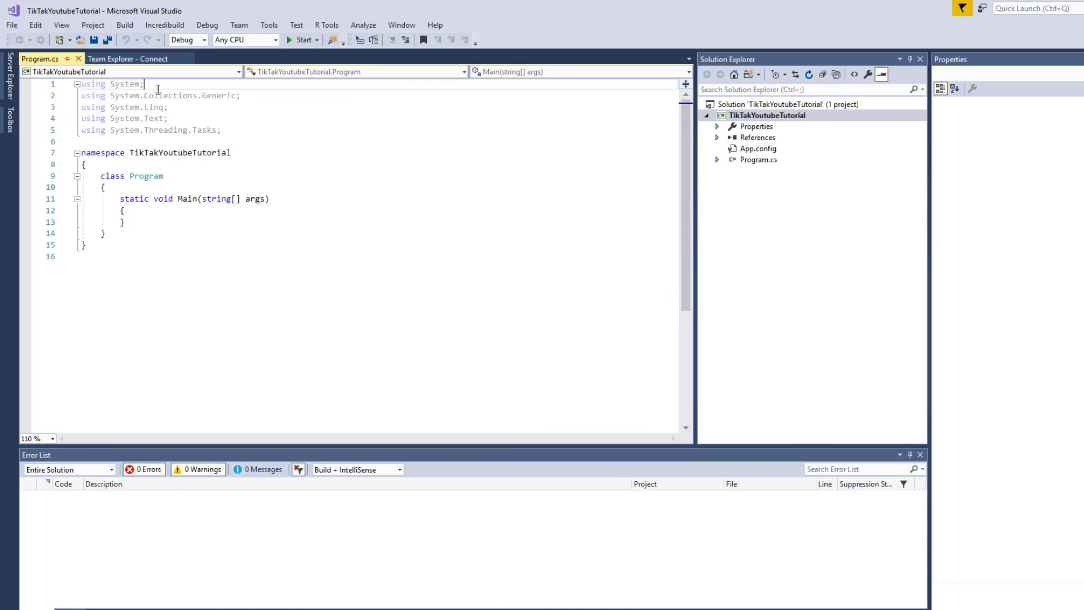
pyautogui.press('Down')
pyautogui.press('Down')
pyautogui.press('Down')
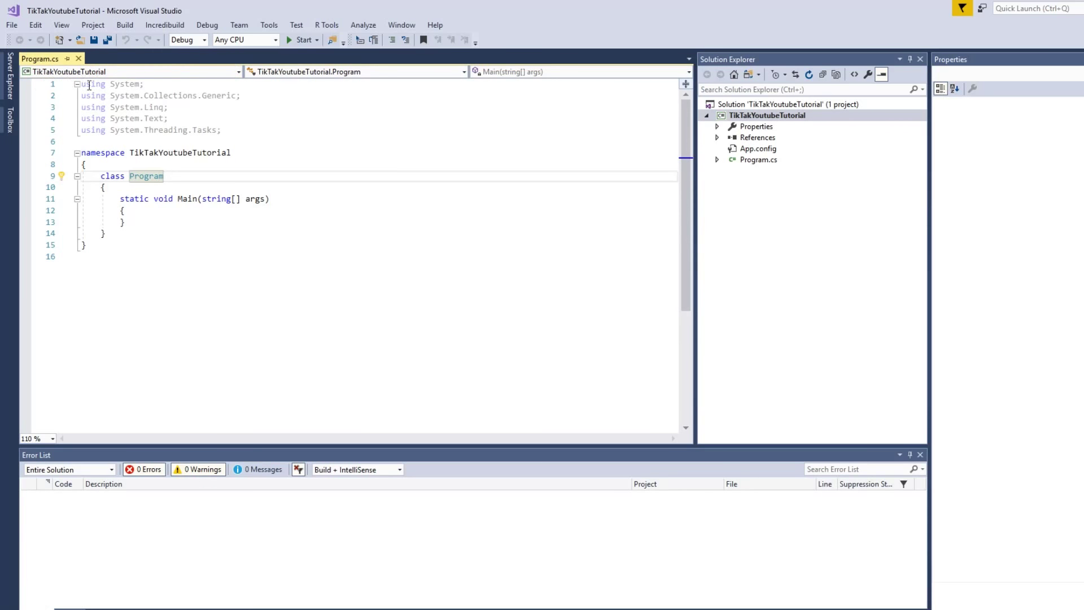
pyautogui.click(156, 153)
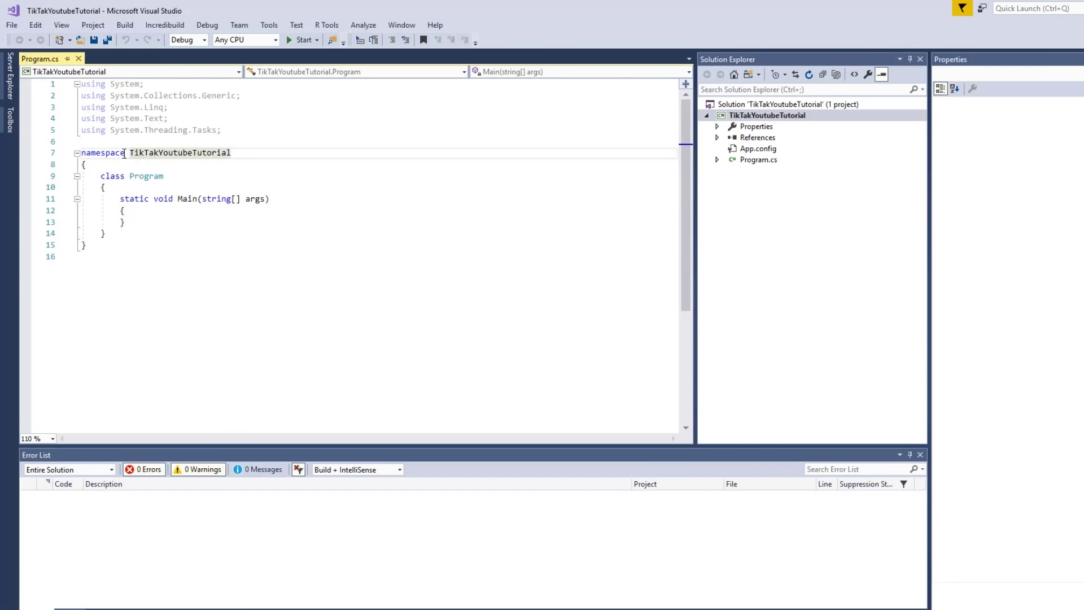
pyautogui.tripleClick(181, 158)
# Move through the class body to the opening brace of Main
pyautogui.click(157, 166)
pyautogui.click(140, 198)
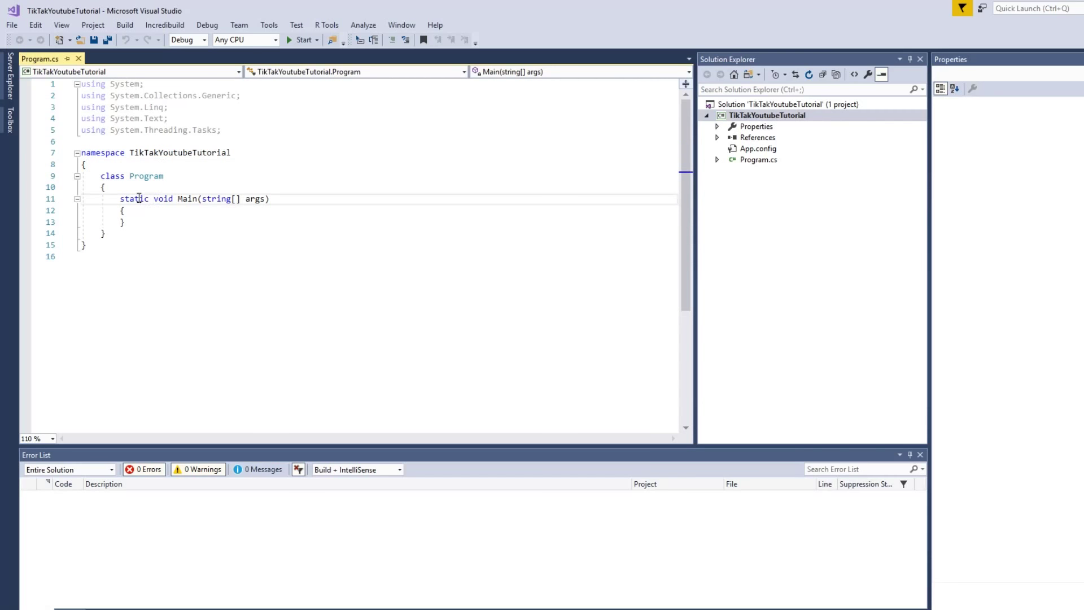
pyautogui.click(242, 199)
pyautogui.click(215, 219)
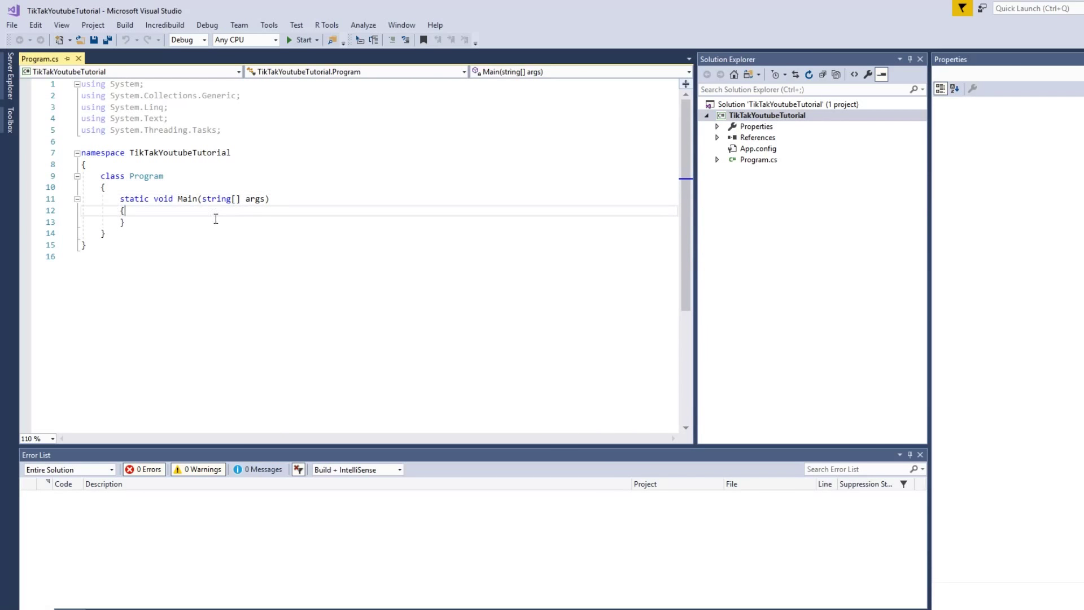
# Insert a blank line after Main's opening brace and place the cursor on it
pyautogui.press('Return')
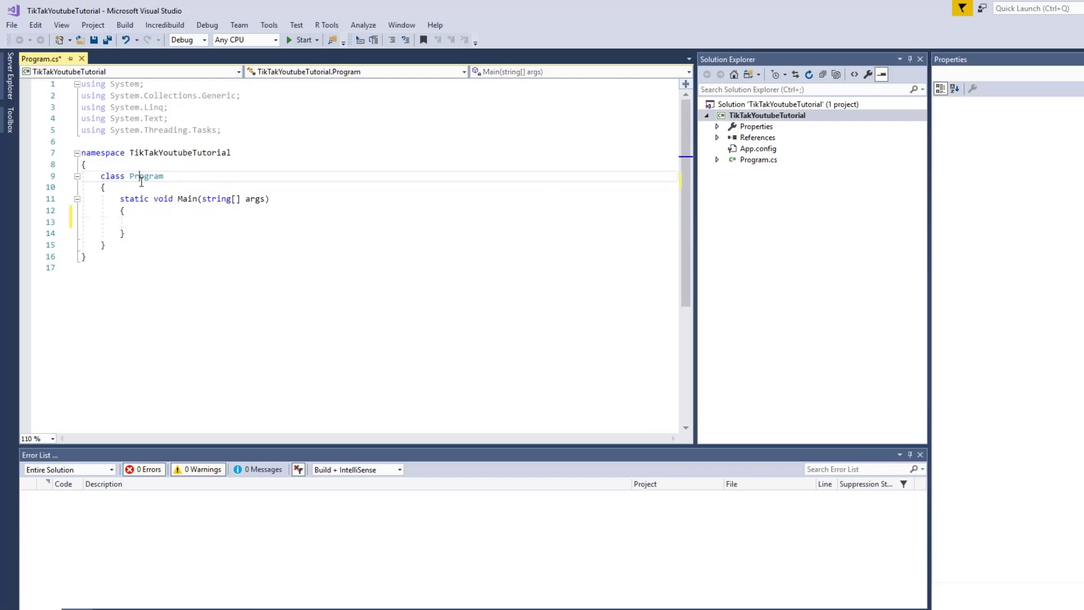
pyautogui.tripleClick(187, 198)
pyautogui.click(264, 209)
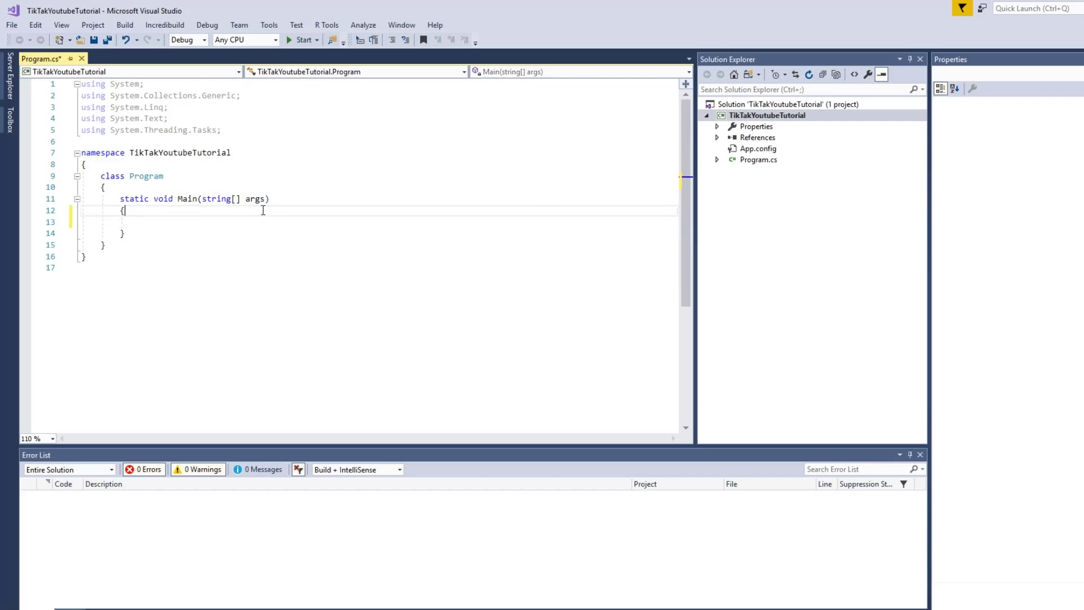
pyautogui.click(171, 222)
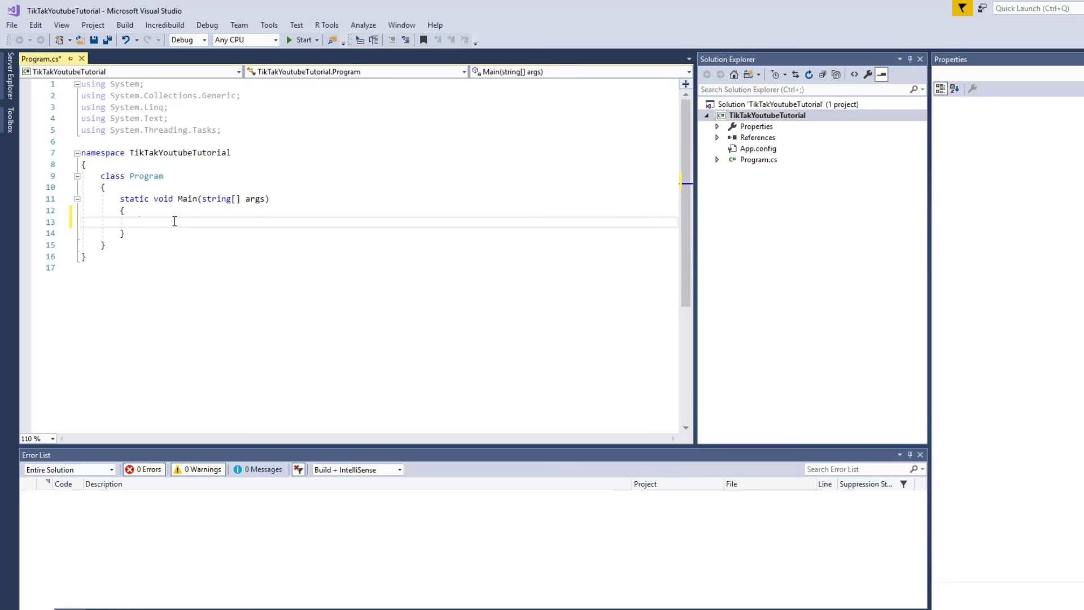